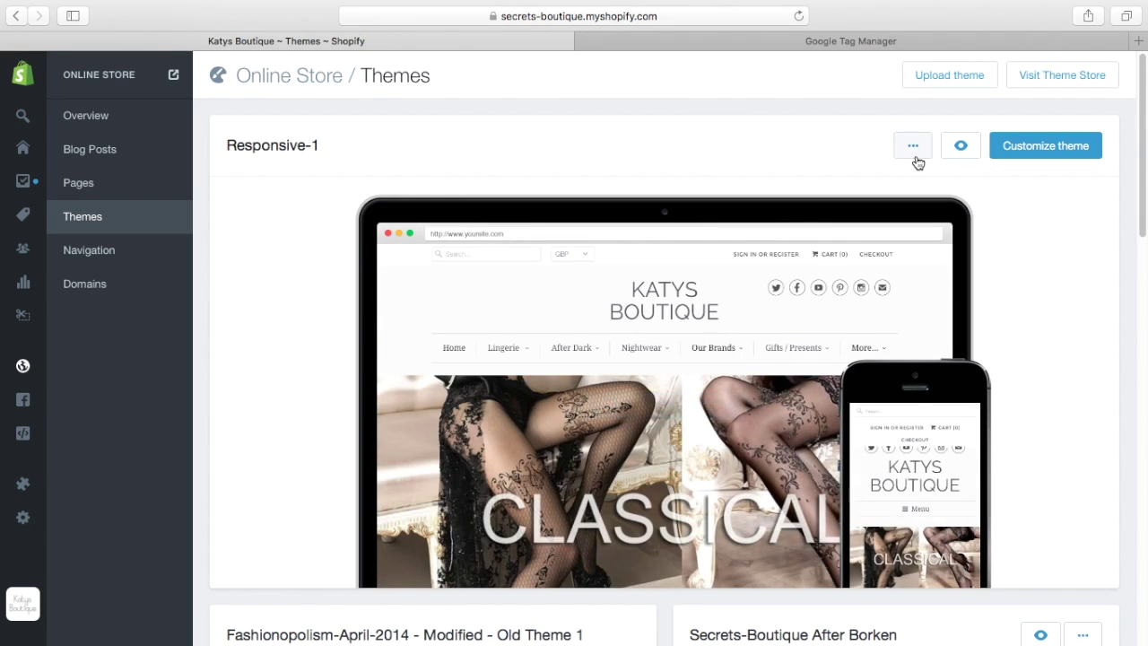
- Open the Responsive-1 theme's code editor via Edit HTML/CSS in its actions menu
click(914, 156)
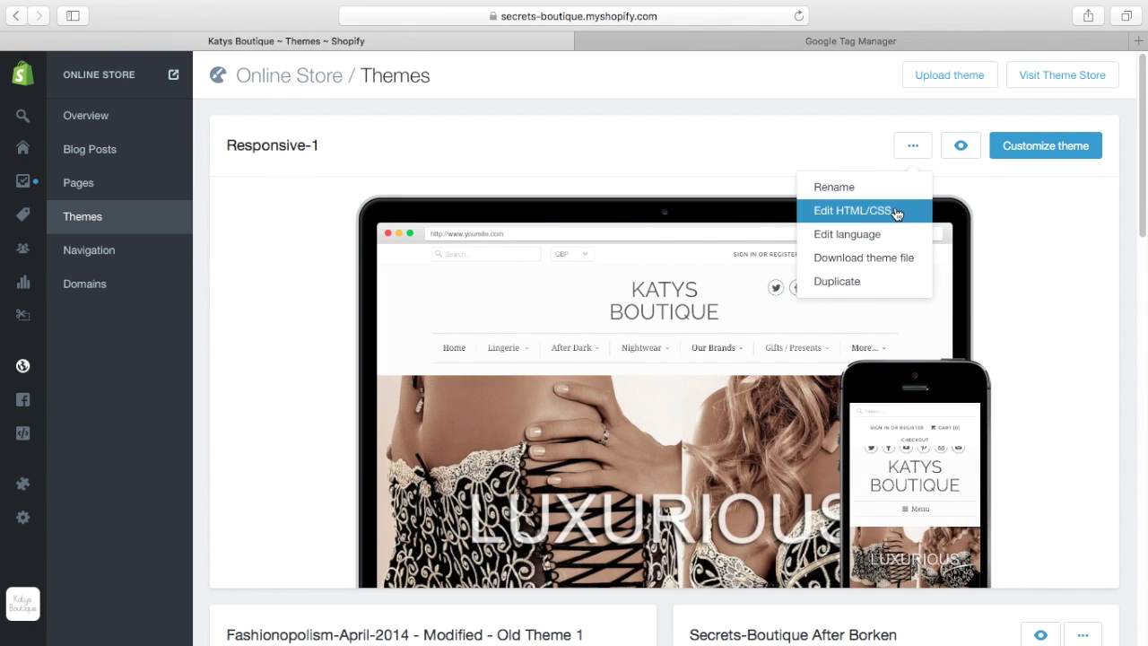
click(896, 212)
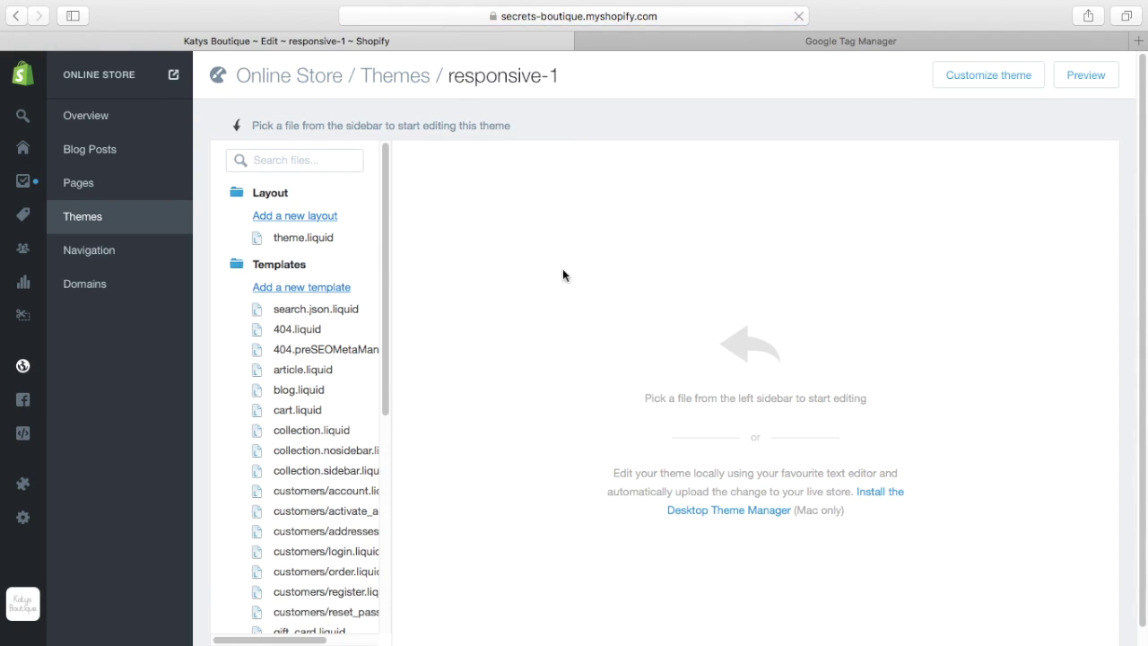
- Collapse Templates, expand Snippets, and open the google-tag.liquid snippet
drag(386, 261, 387, 377)
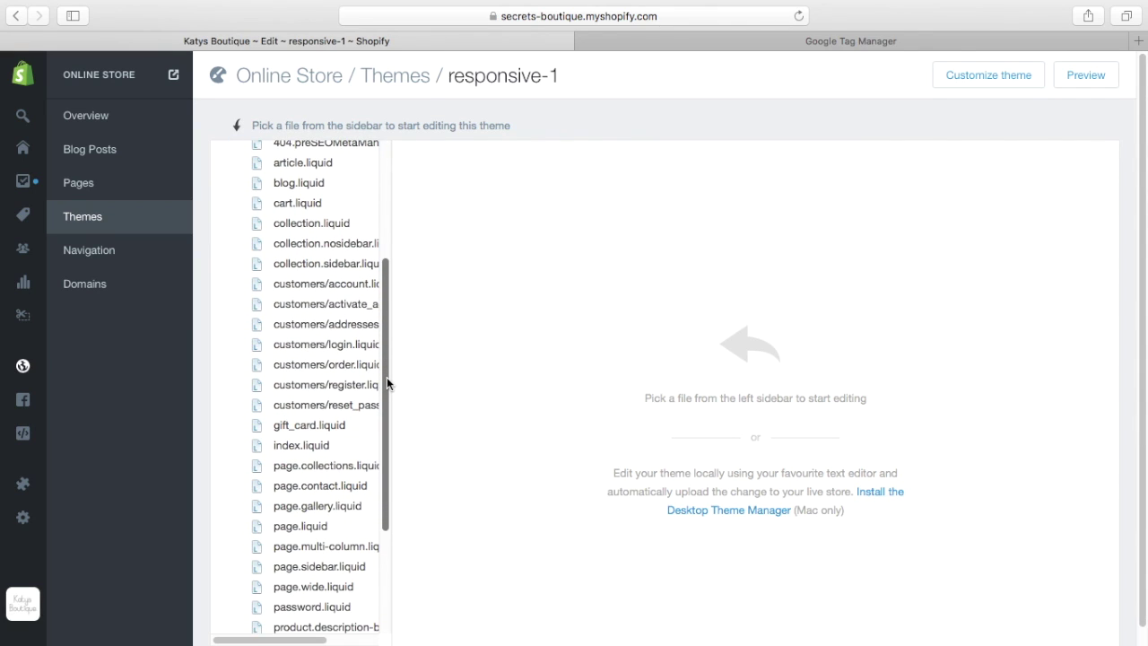
drag(386, 376, 391, 269)
click(235, 247)
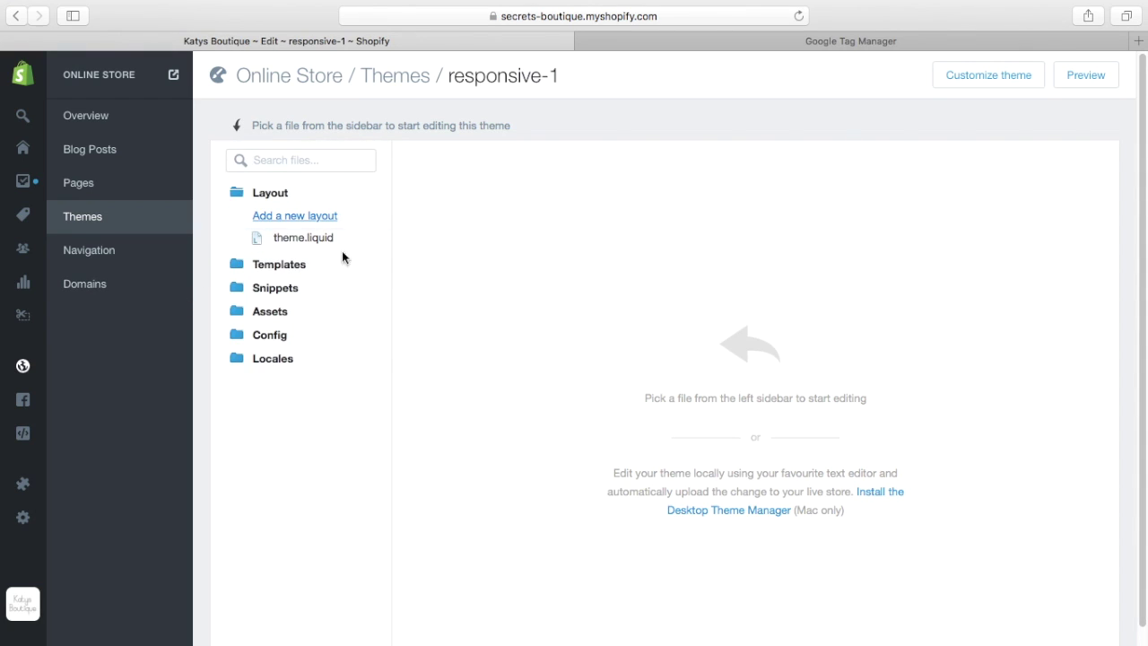
click(273, 289)
drag(385, 273, 391, 326)
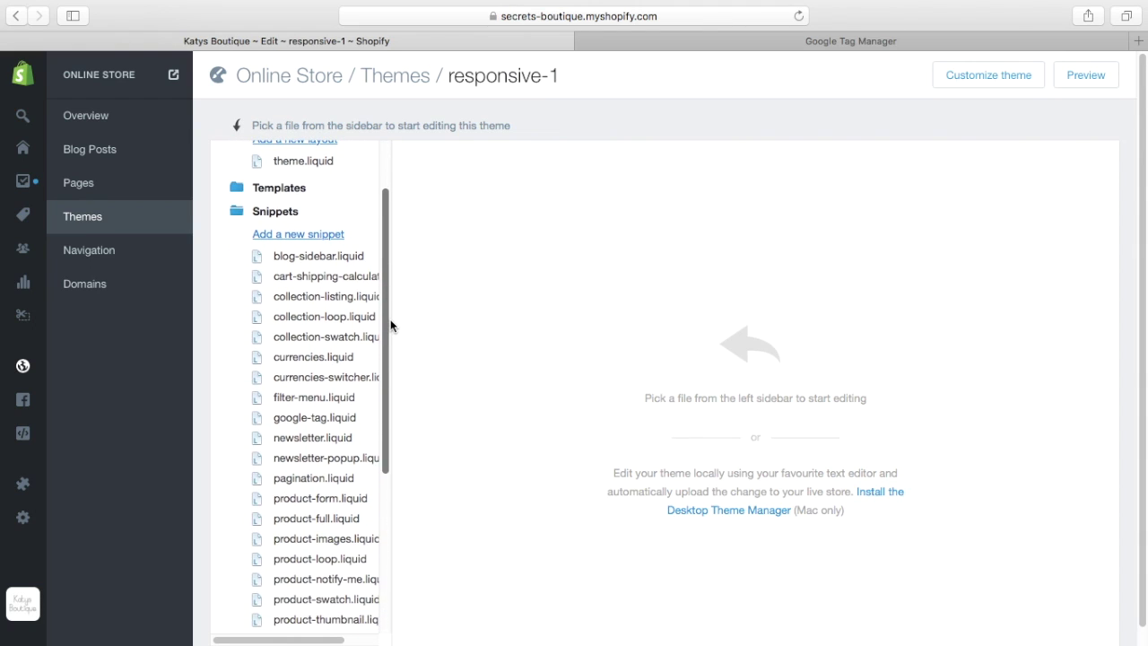
click(344, 418)
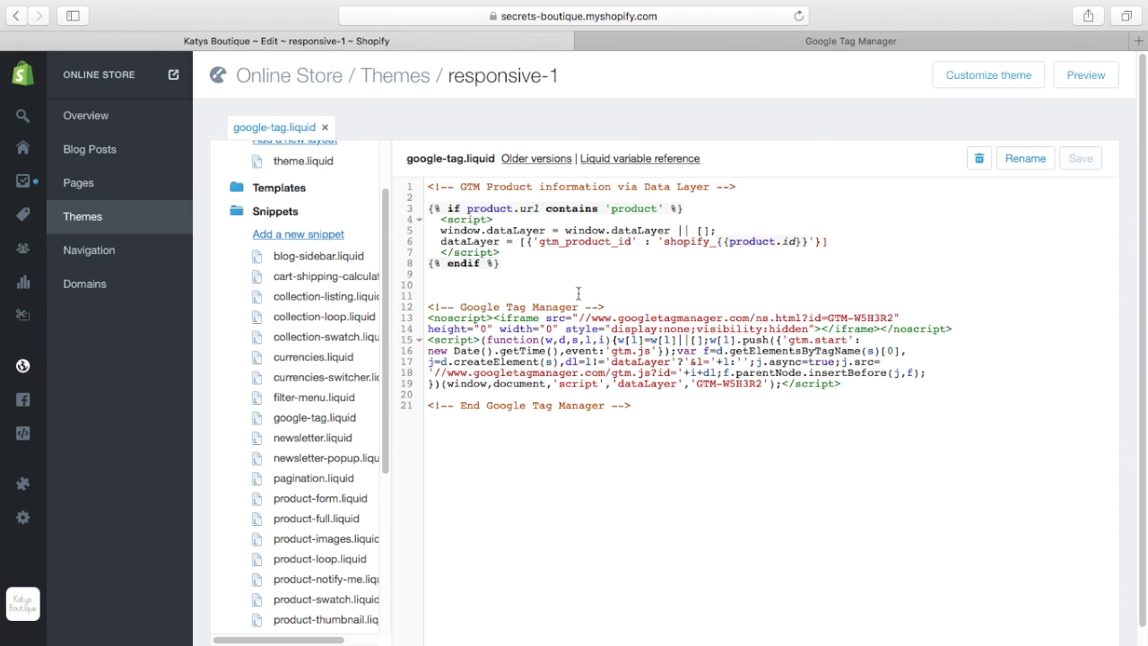
- Highlight the gtm_product_id data layer code block in google-tag.liquid, then clear the selection
drag(498, 281, 436, 238)
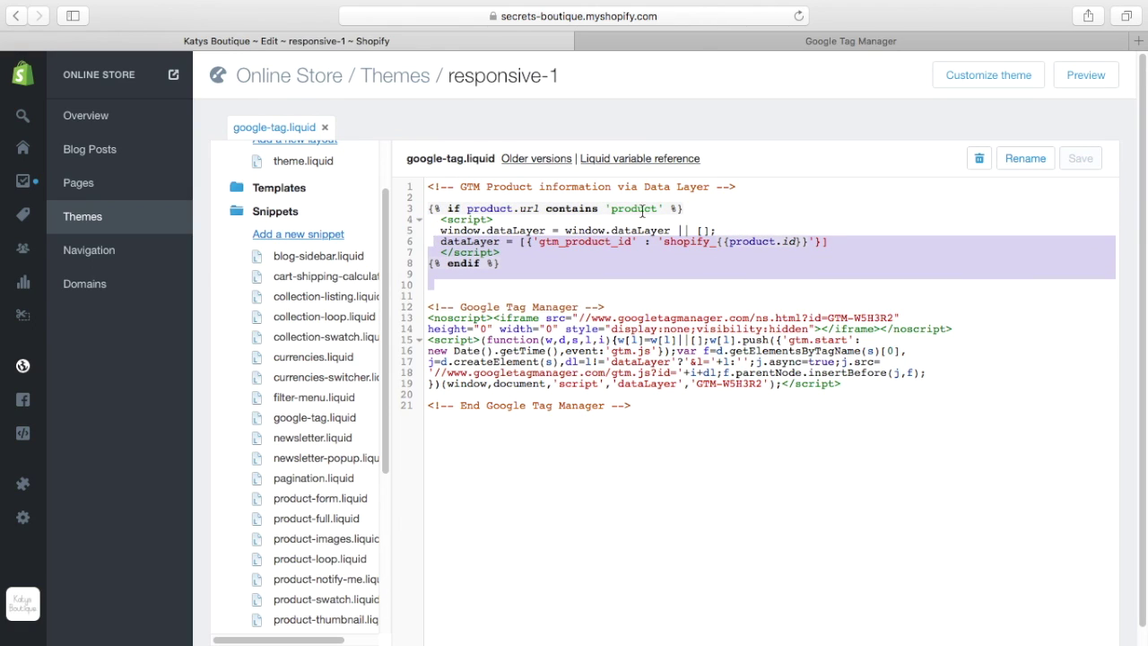
click(724, 207)
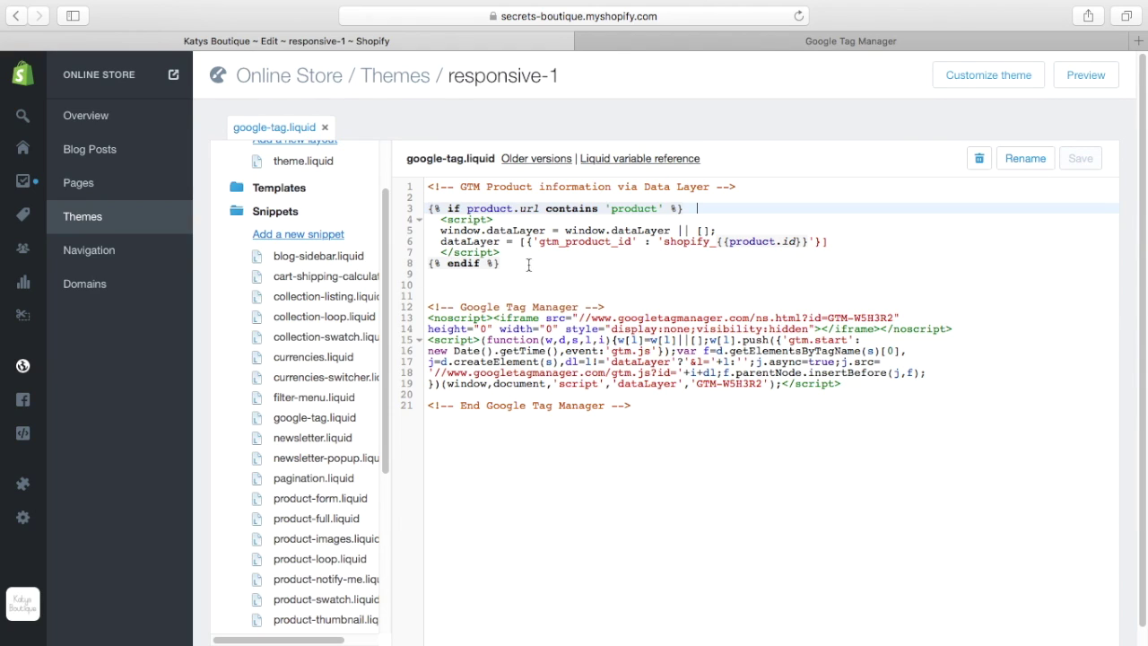
drag(539, 242, 632, 245)
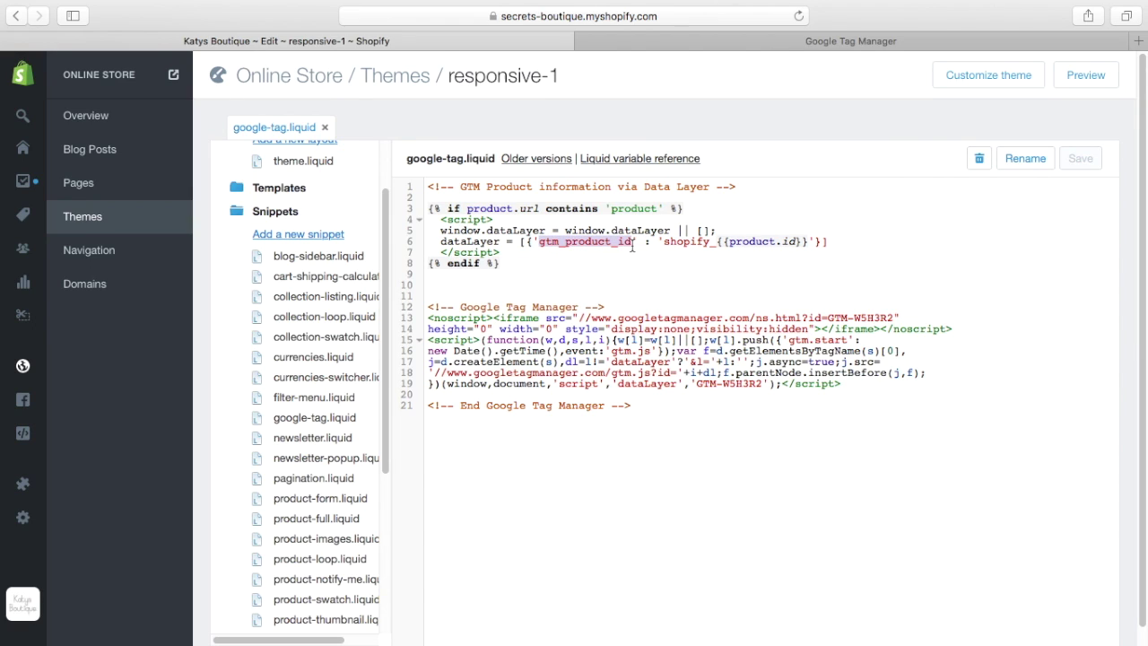
click(674, 277)
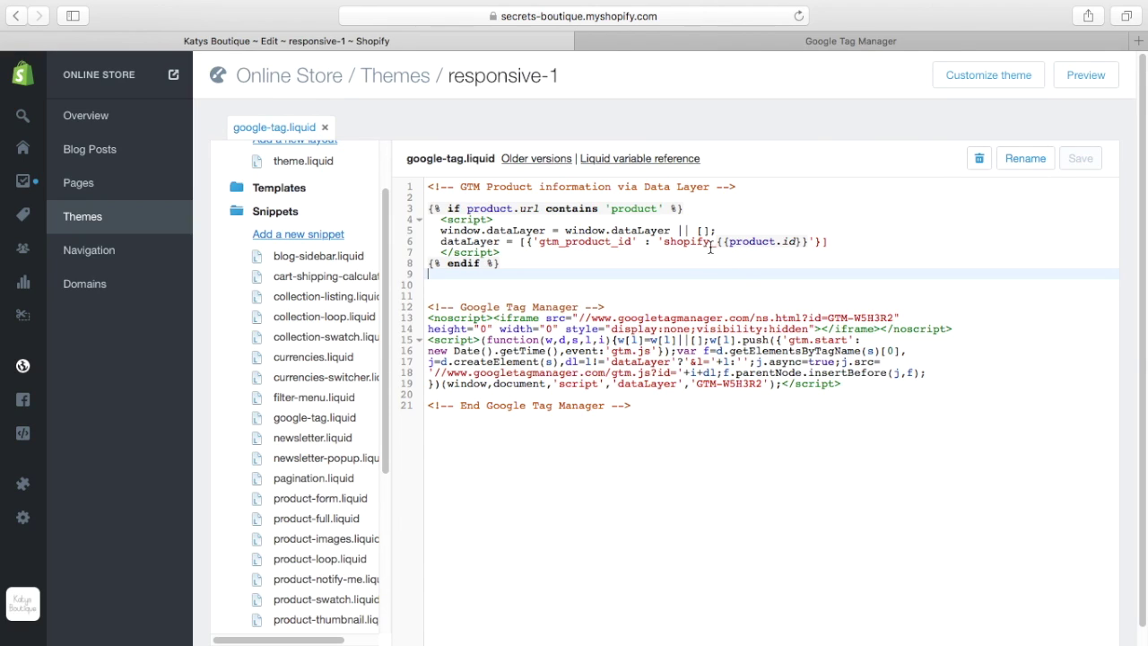
drag(708, 251, 671, 242)
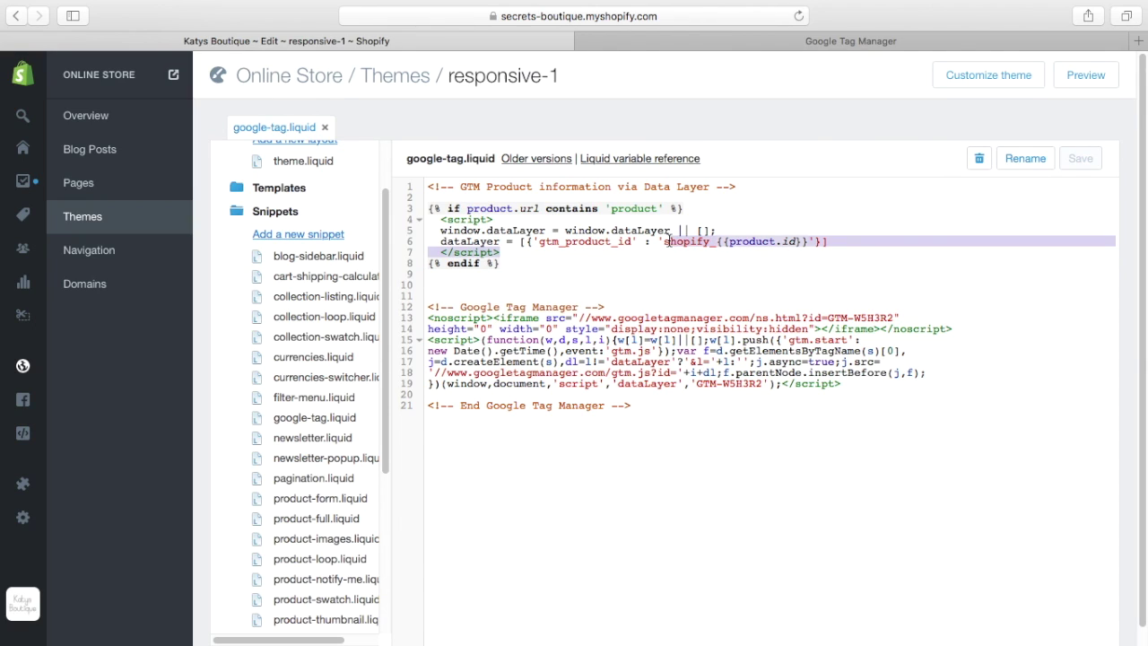
click(710, 268)
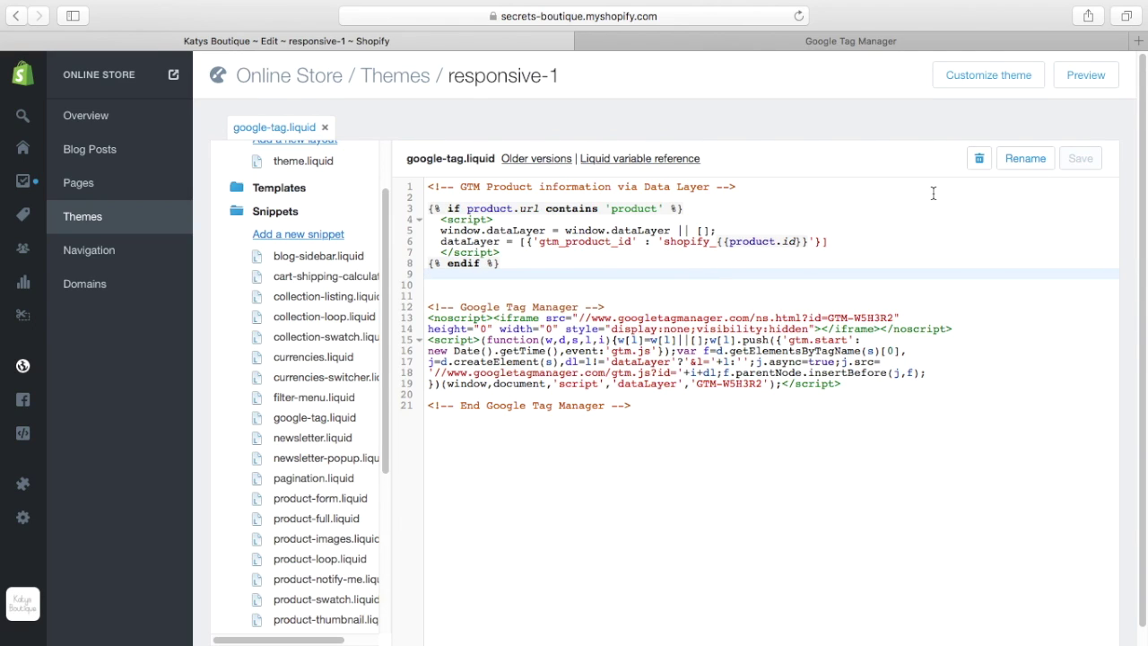
- Launch Chrome full screen and go to the katysboutique.co.uk storefront
key(ctrl+Left)
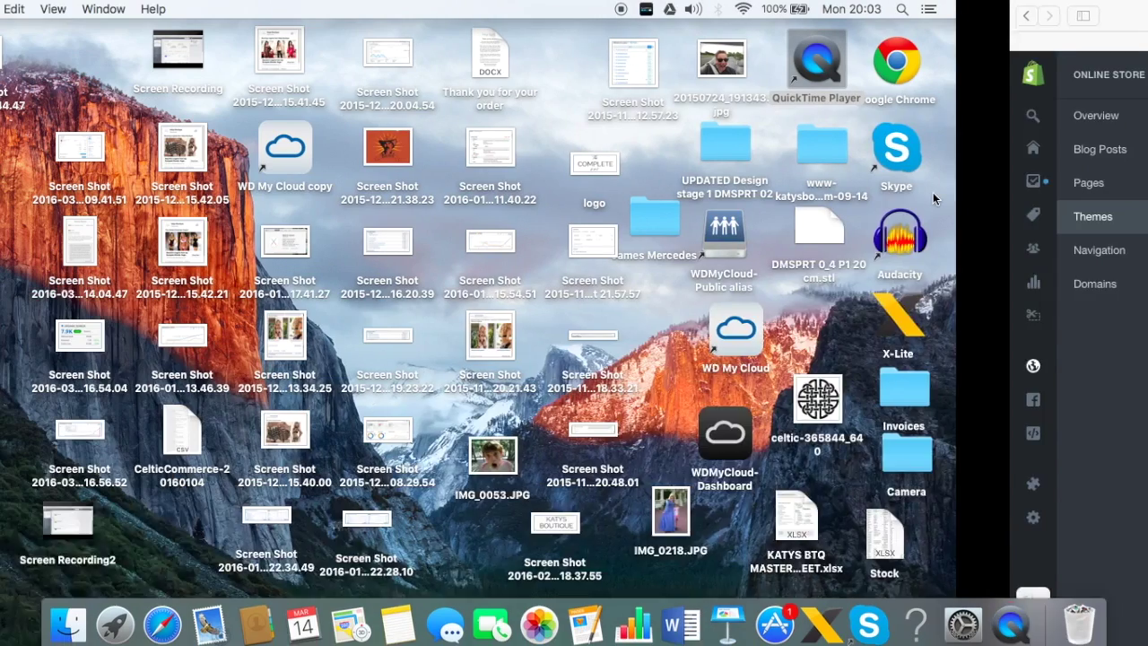
double_click(1094, 67)
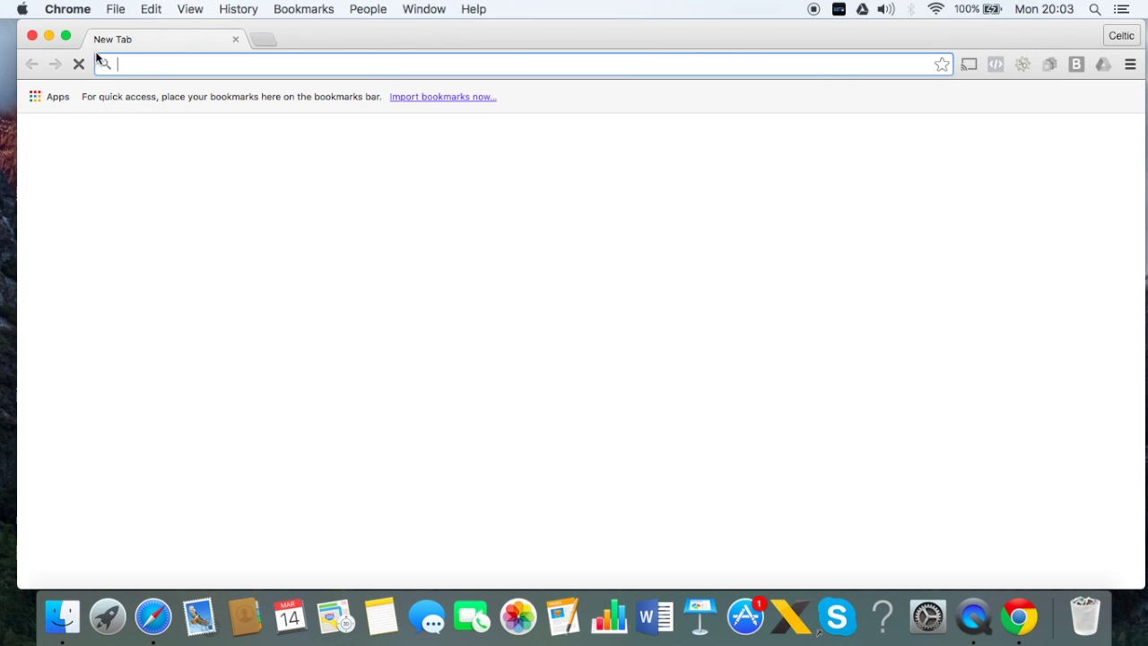
click(65, 35)
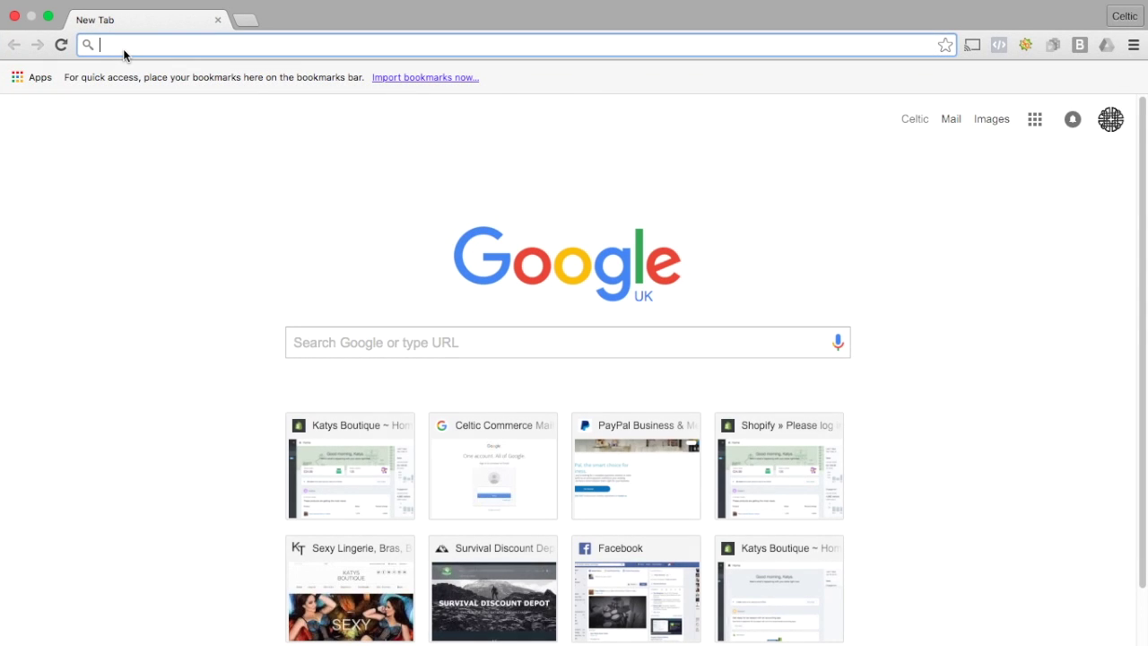
text(ka)
key(Right)
key(BackSpace)
key(BackSpace)
key(BackSpace)
key(BackSpace)
key(BackSpace)
key(Return)
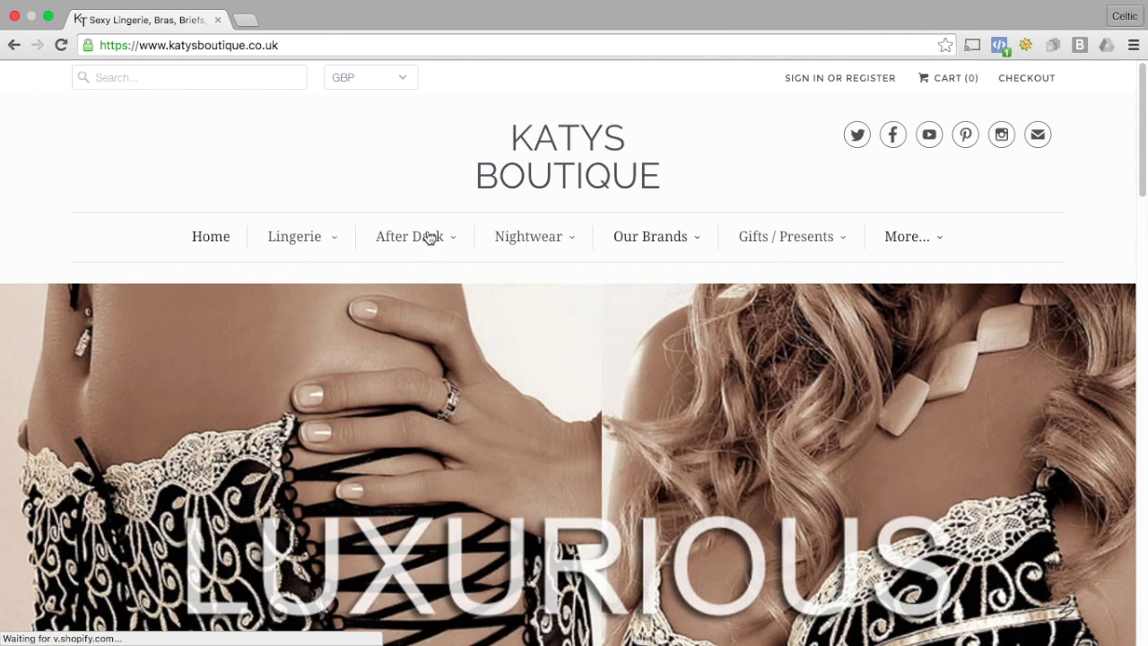
- Open the Rosa Ginewra Push Up Bra product page from the Roza Ginewra collection
click(729, 351)
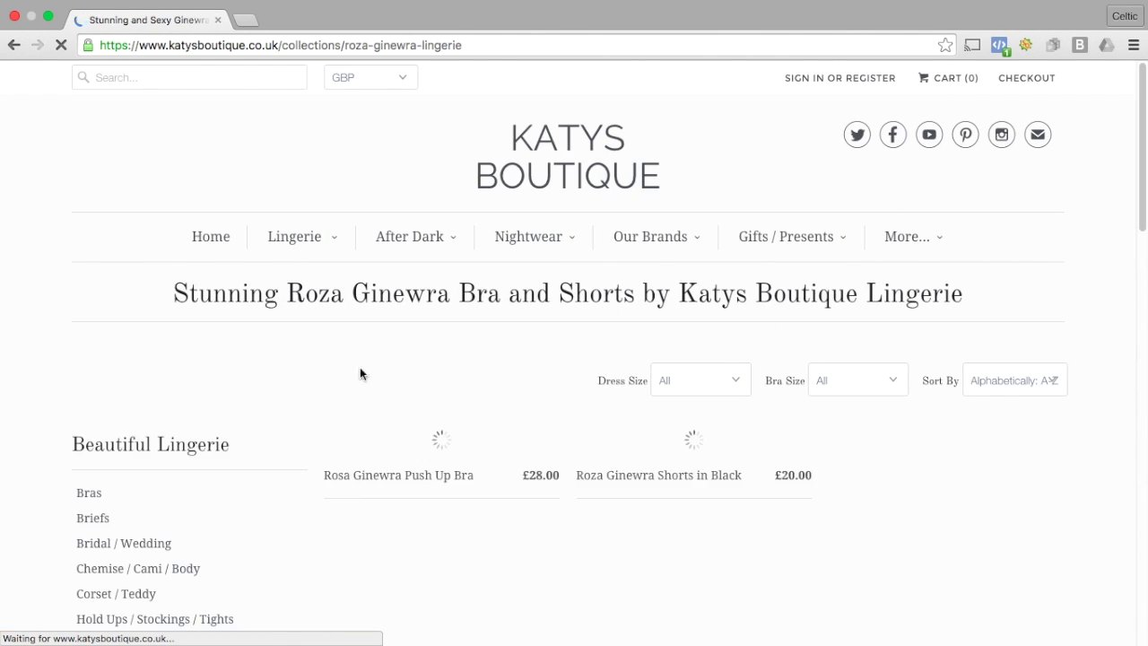
click(437, 463)
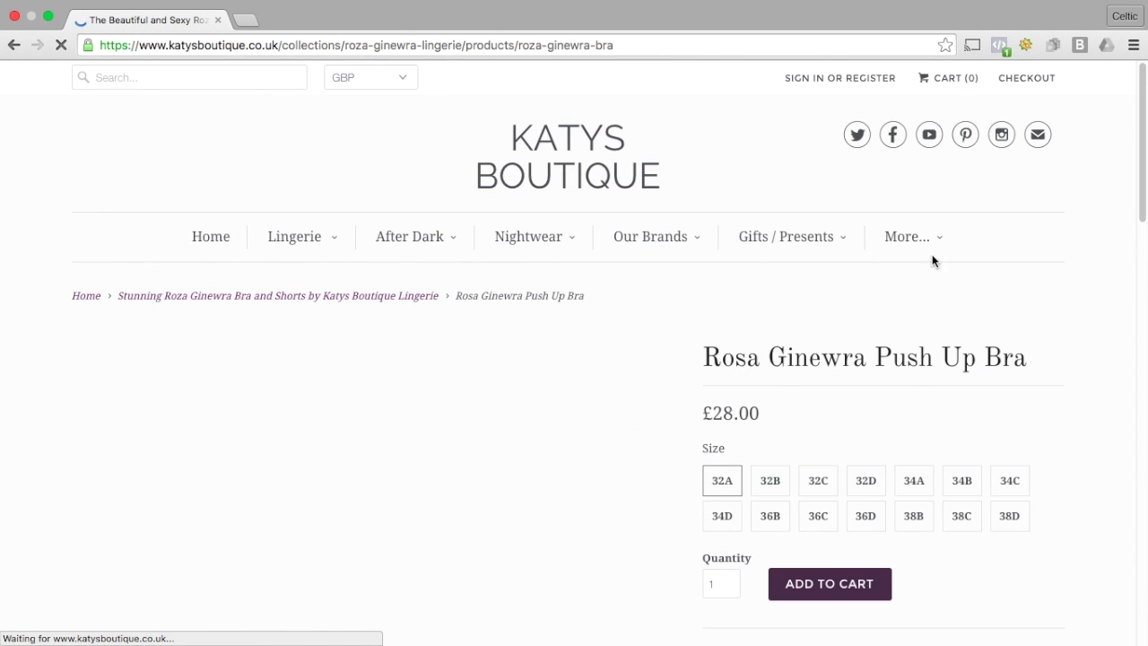
click(1134, 47)
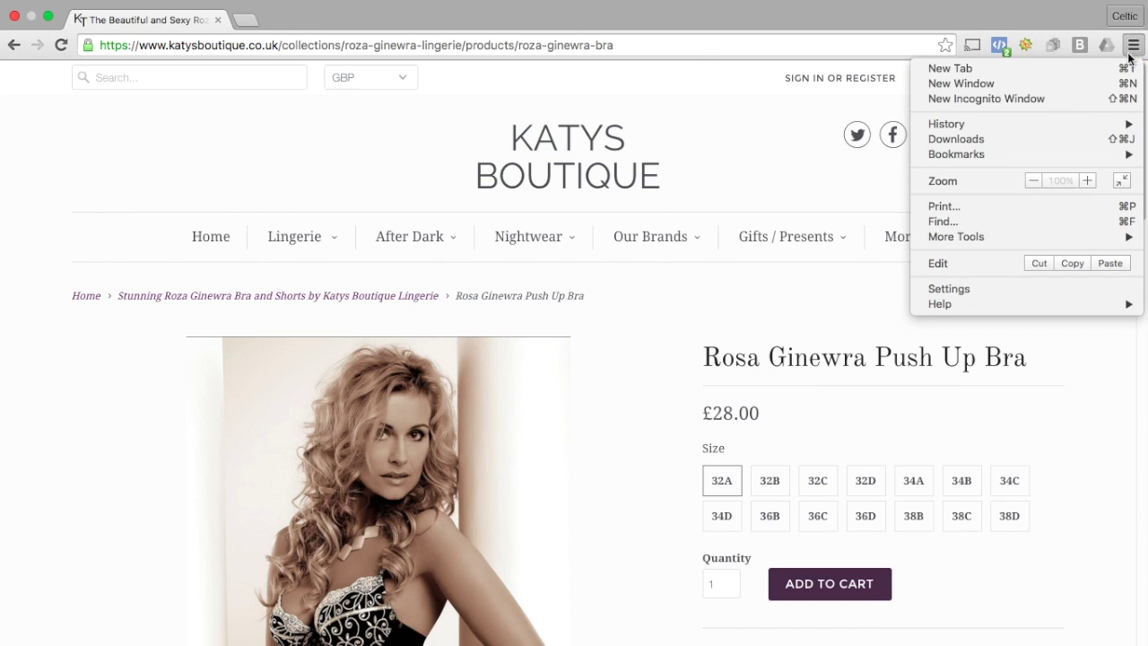
- Inspect the product page's source showing gtm_product_id 'shopify_310489099', then return to the desktop
mouse_move(1044, 235)
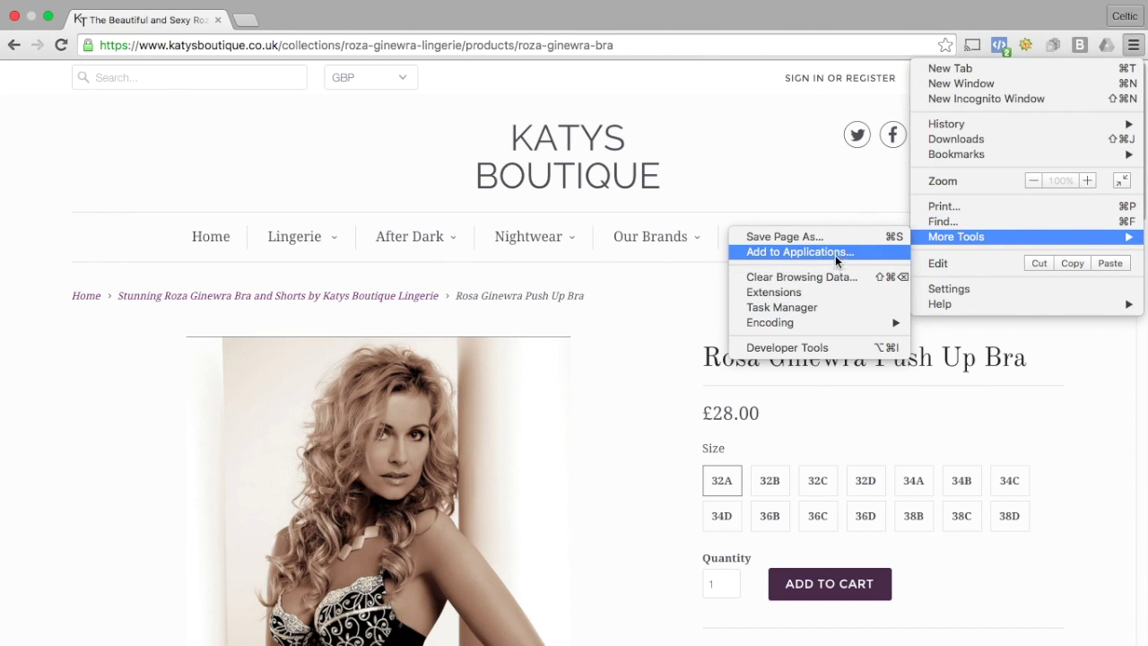
click(817, 343)
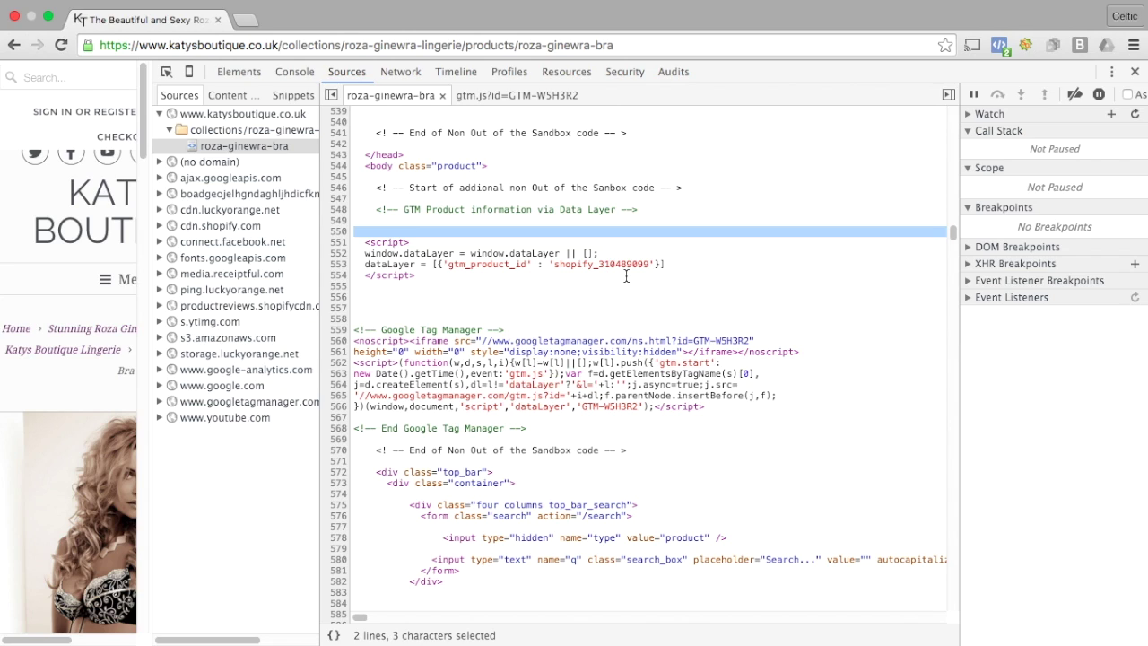
key(ctrl+Left)
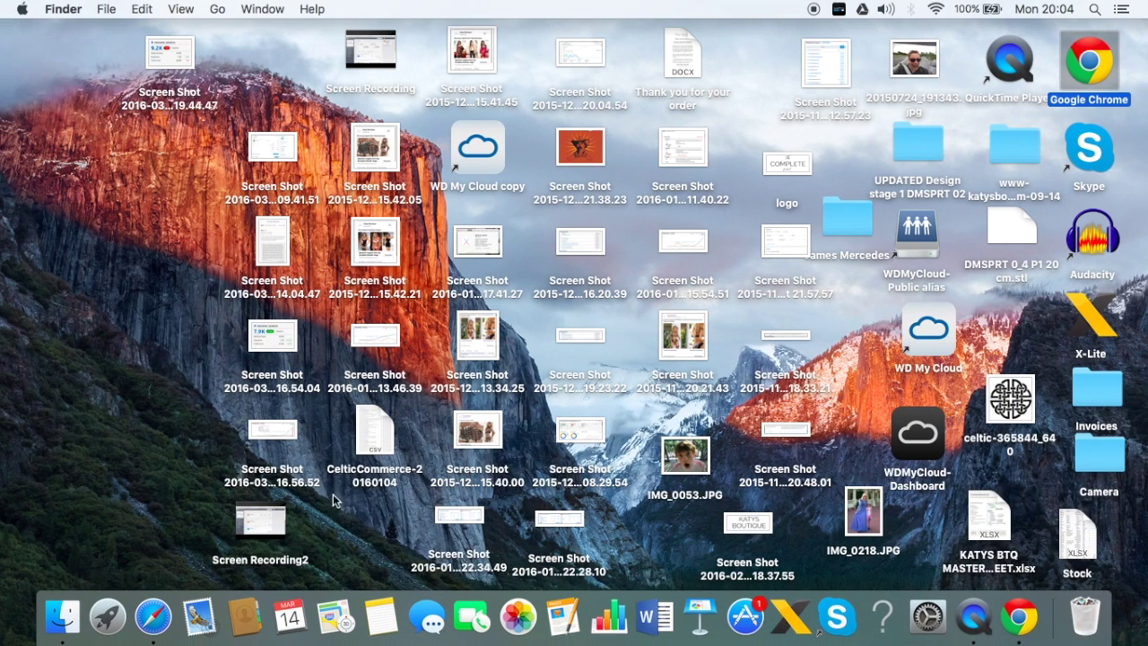
- Bring back Safari's Shopify snippet editor, then switch to the Google Tag Manager container
click(153, 615)
click(153, 615)
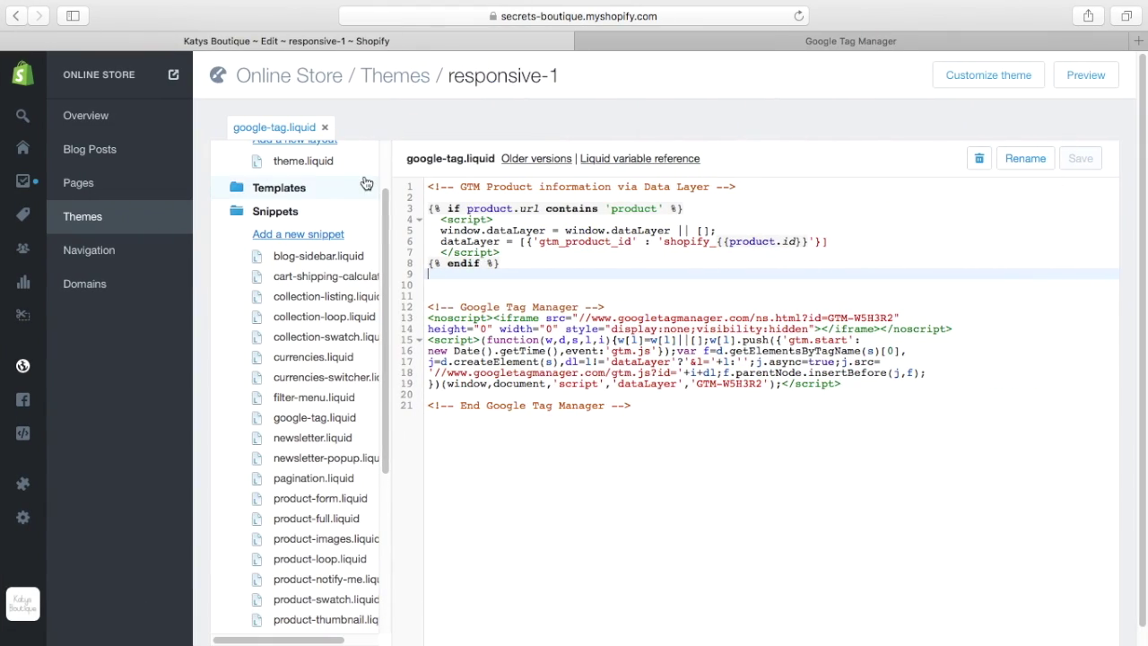
click(876, 44)
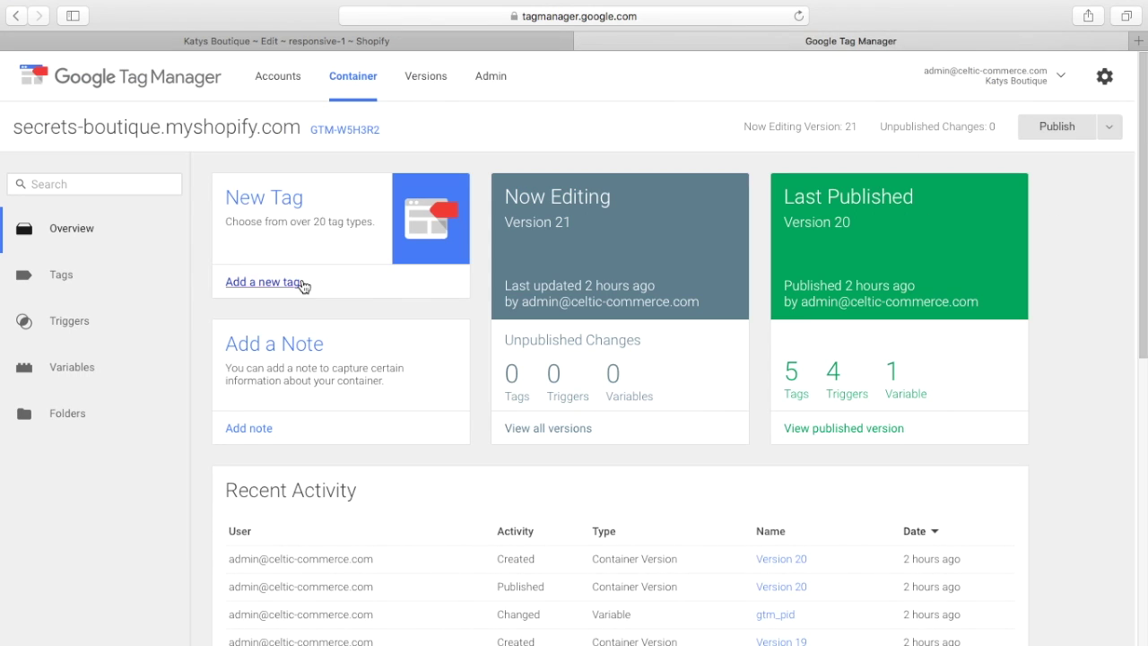
- Show the gtm_pid user-defined variable reading gtm_product_id, then return to the Shopify snippet
click(63, 378)
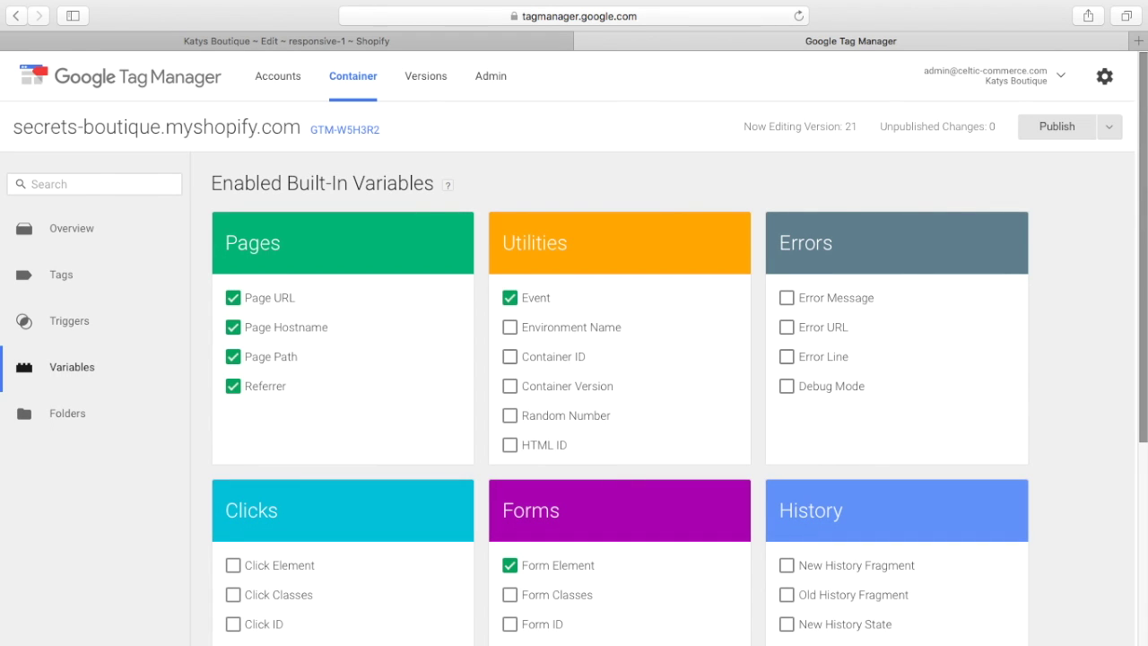
scroll(341, 473, down, 5)
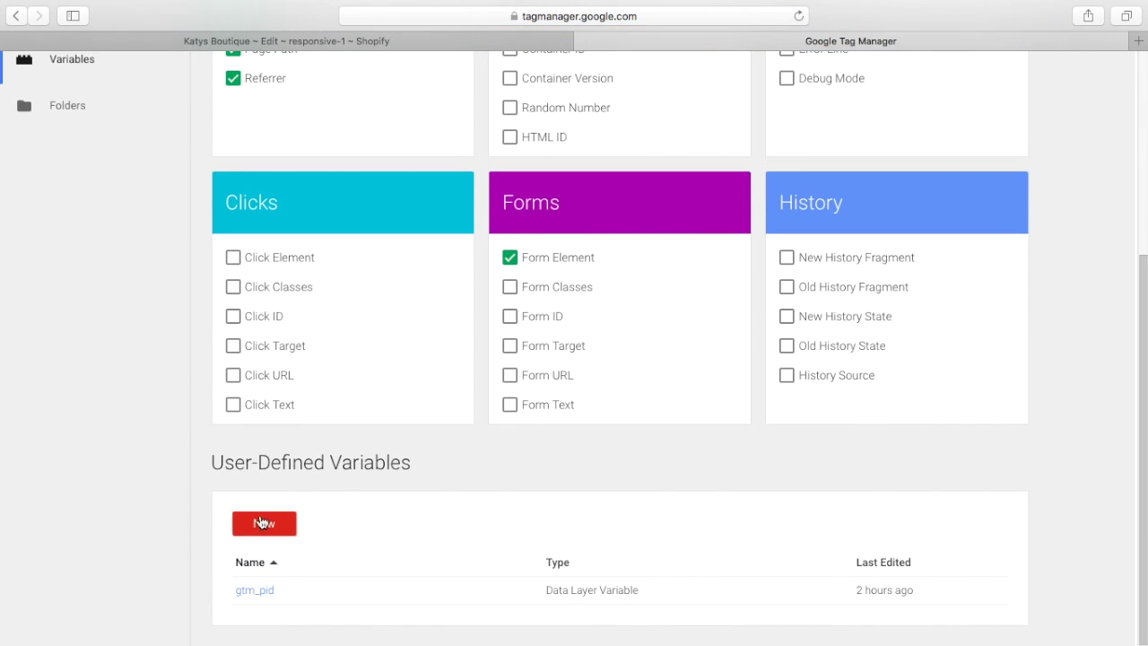
click(254, 590)
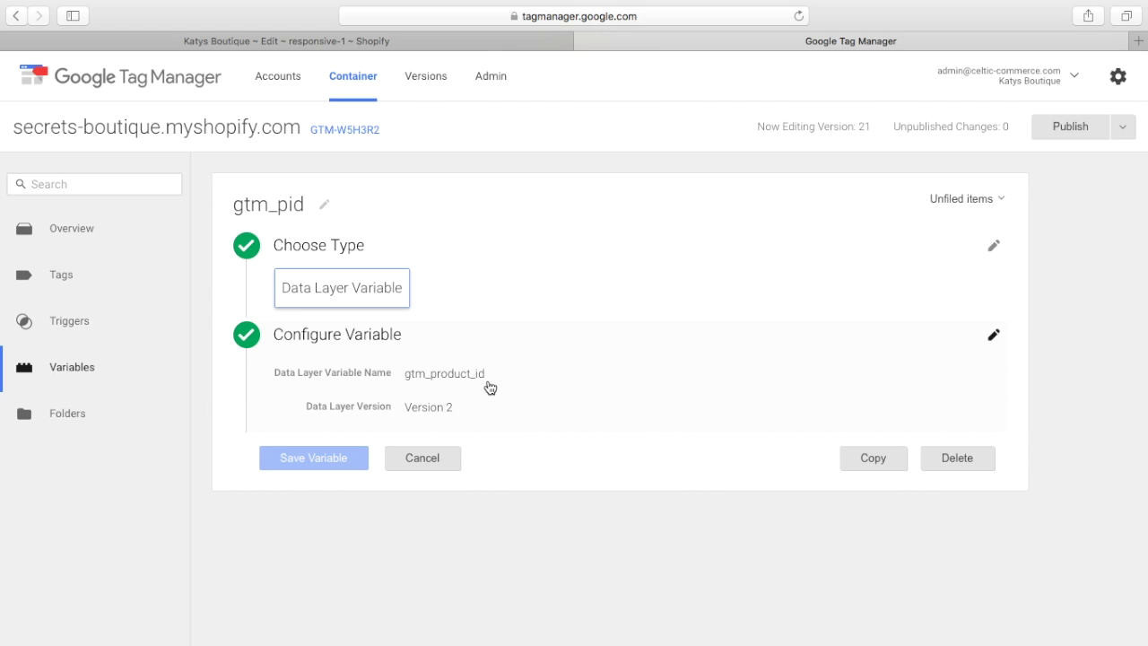
click(298, 43)
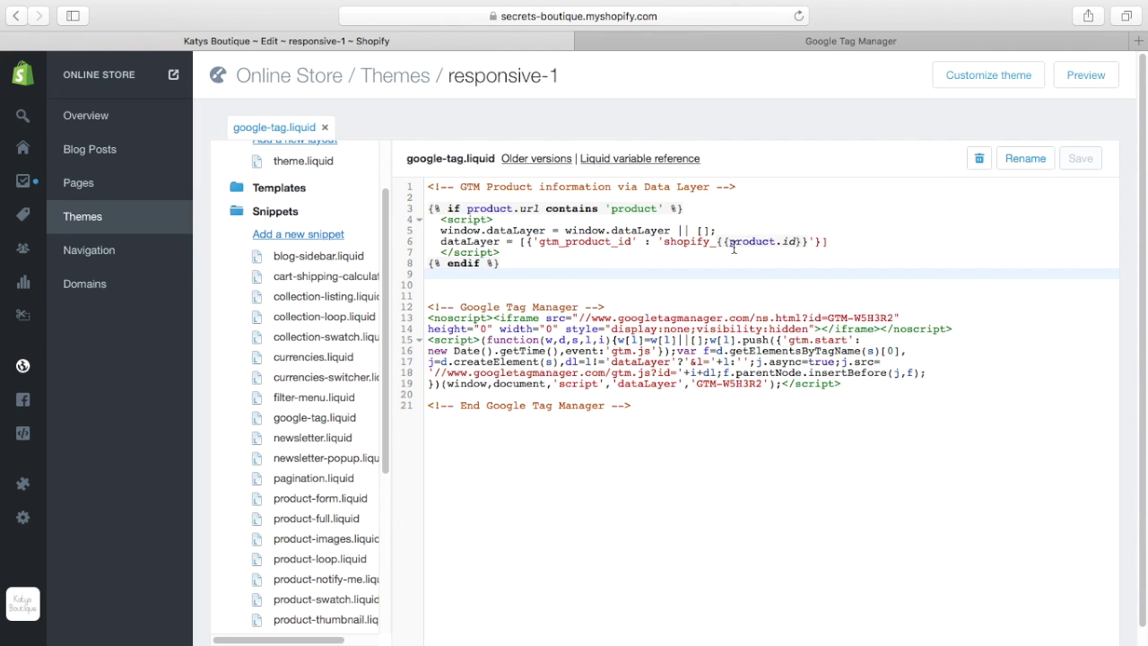
- Return to Google Tag Manager's gtm_pid Data Layer Variable settings
click(829, 42)
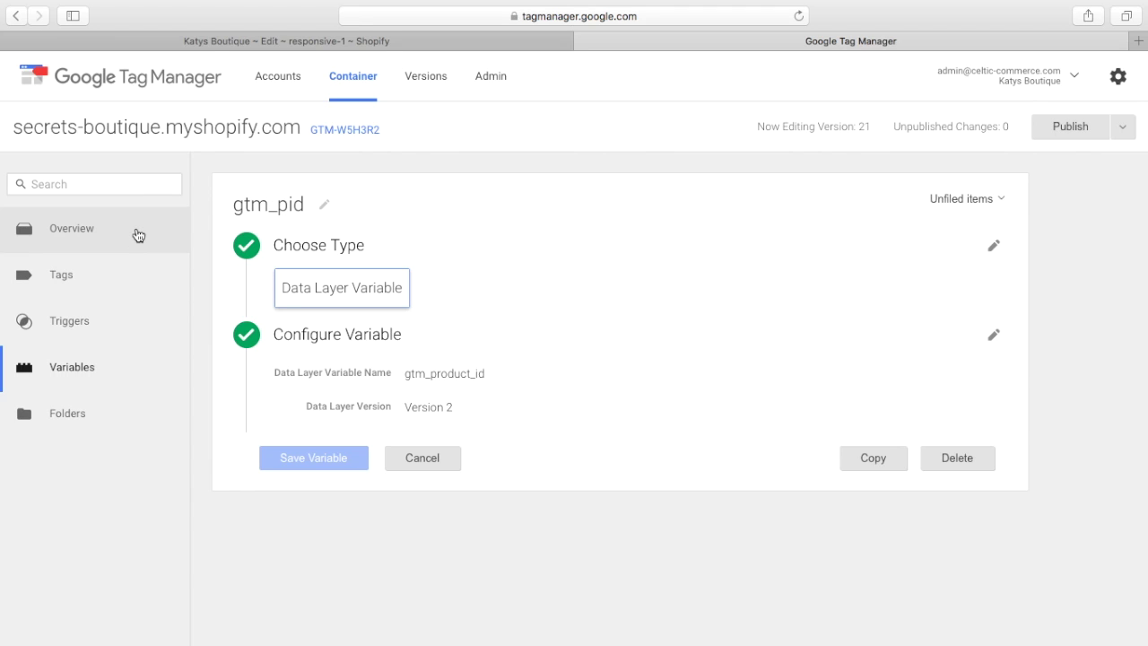
- Open the FB Product tag's HTML, which sends {{gtm_pid}} as content_ids
click(66, 289)
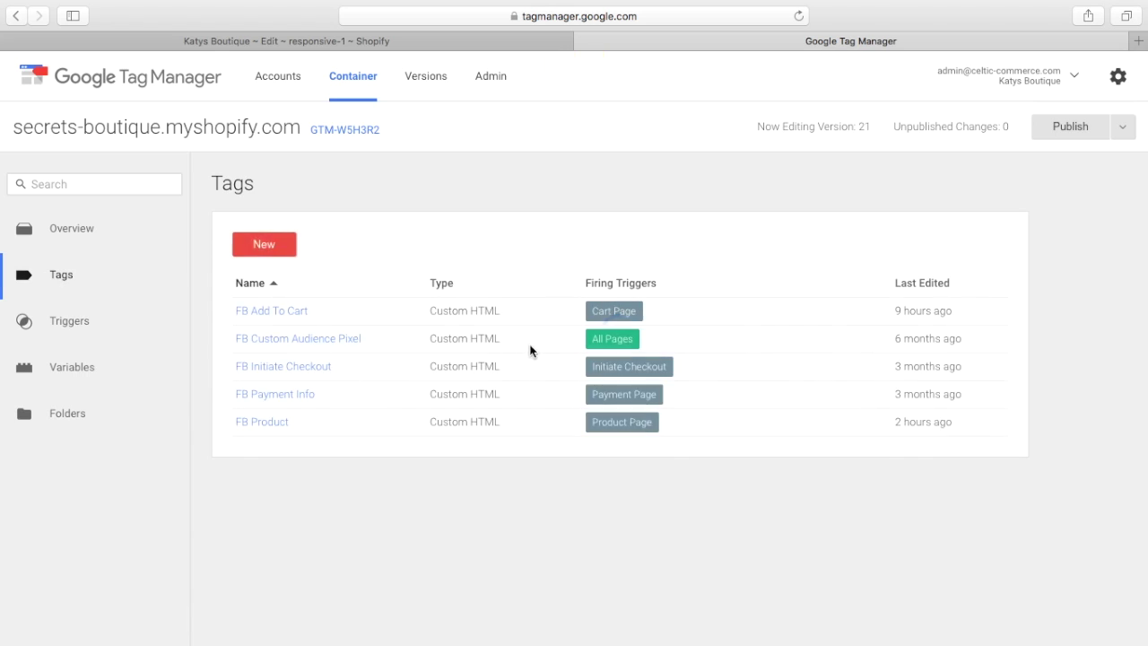
click(272, 422)
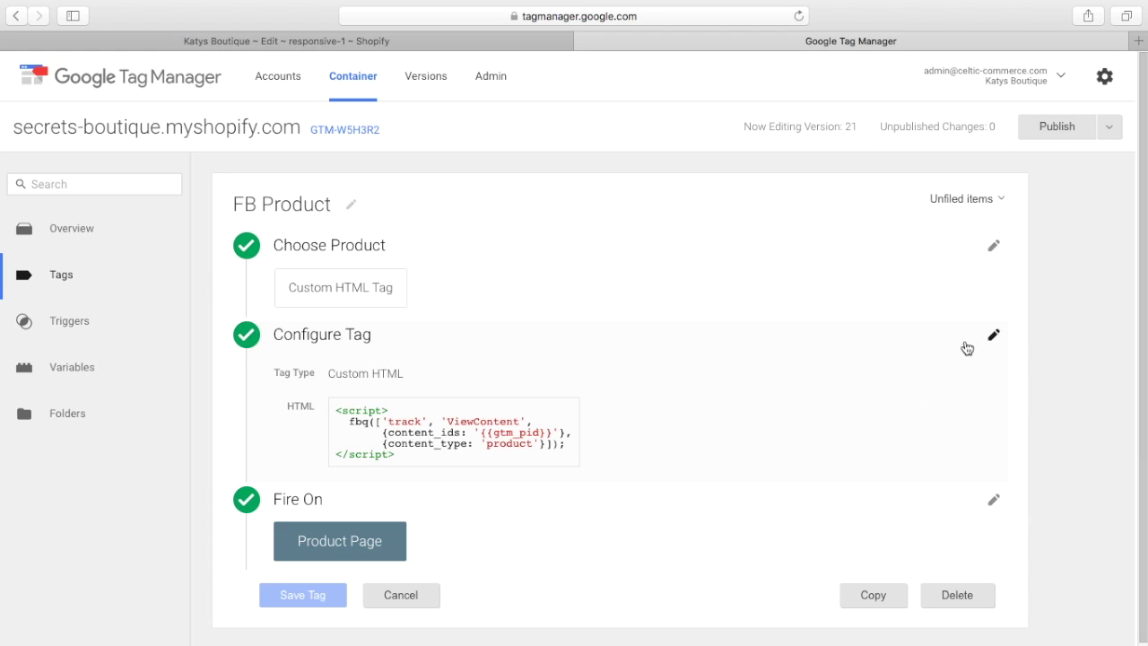
click(992, 334)
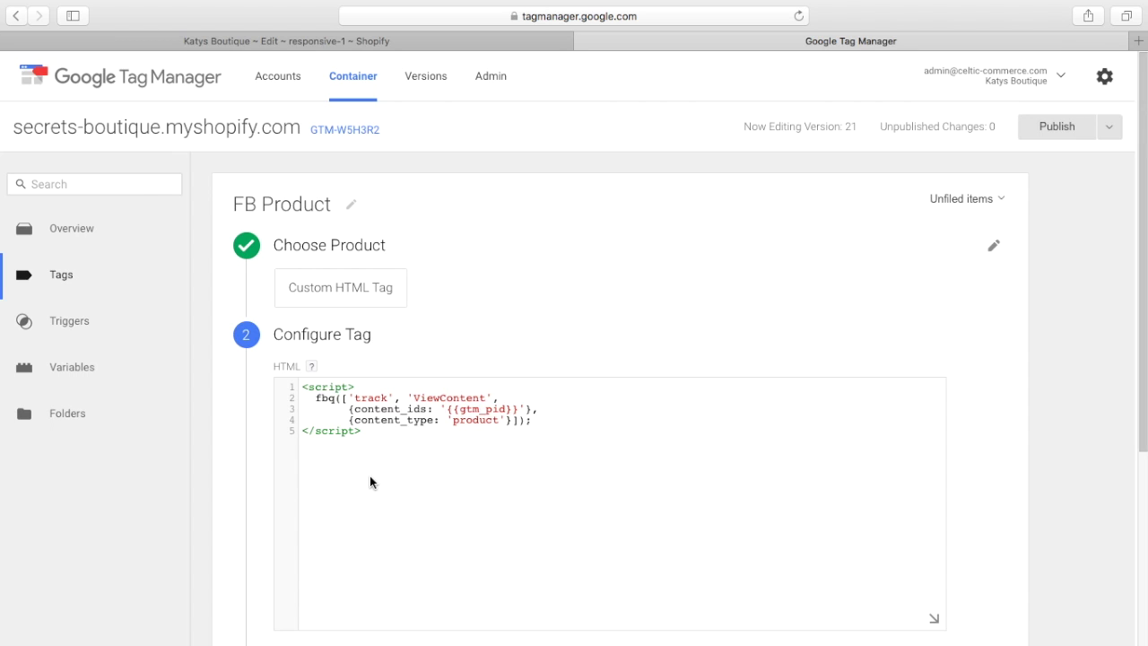
- Glance at the Shopify snippet, then preview the available variable types in GTM
click(361, 43)
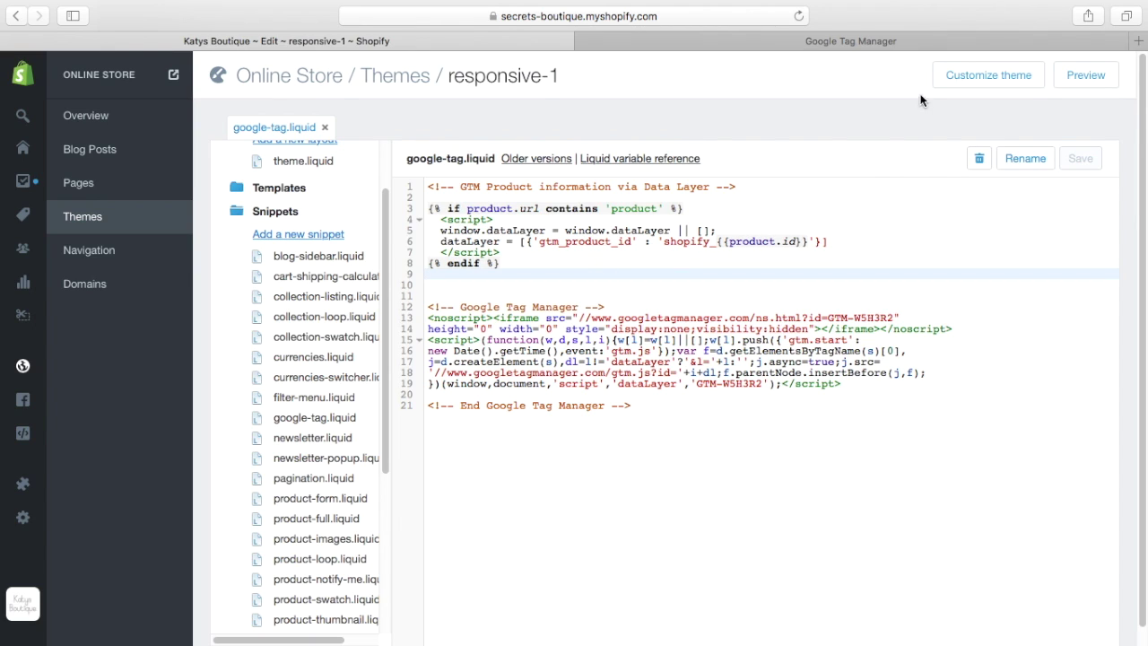
click(882, 41)
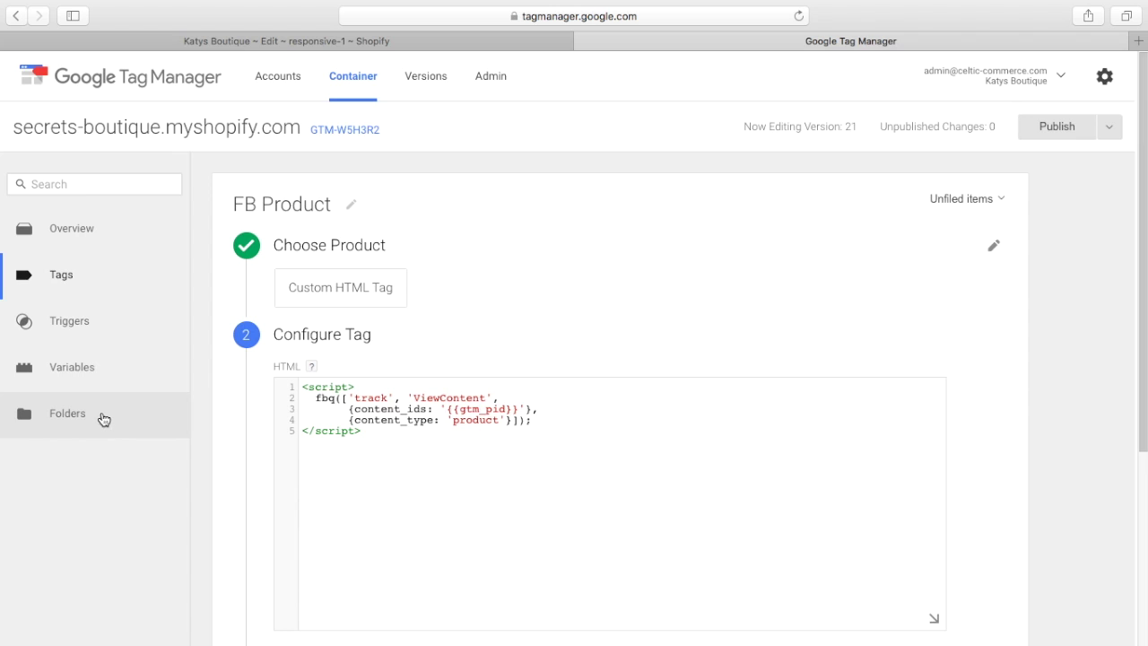
click(79, 368)
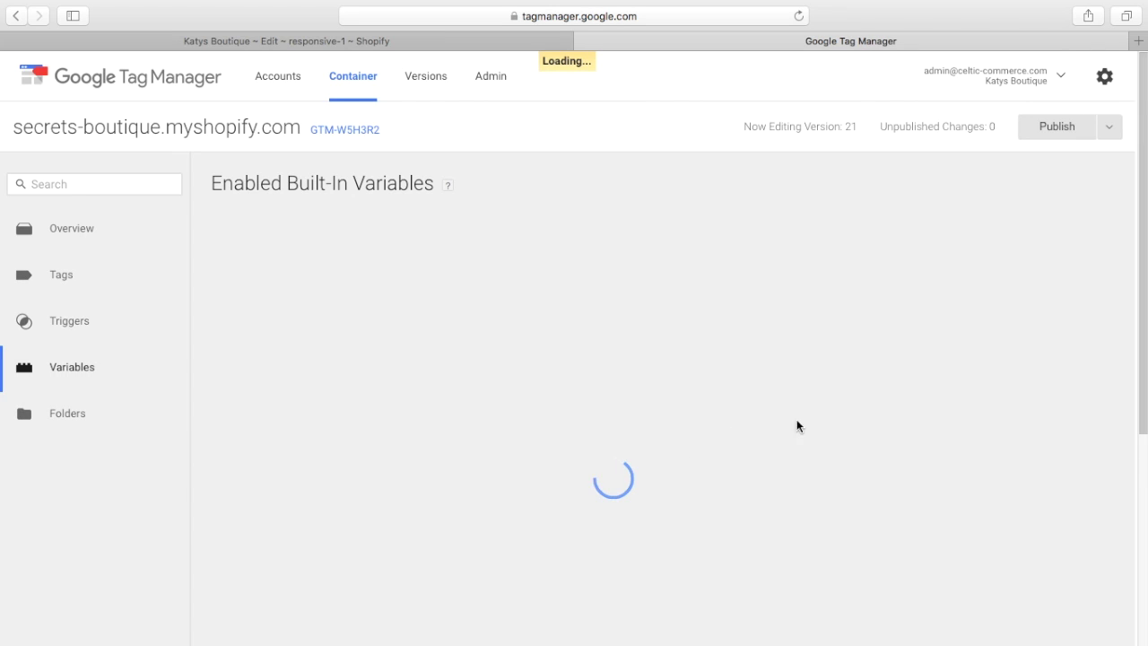
scroll(1143, 274, down, 4)
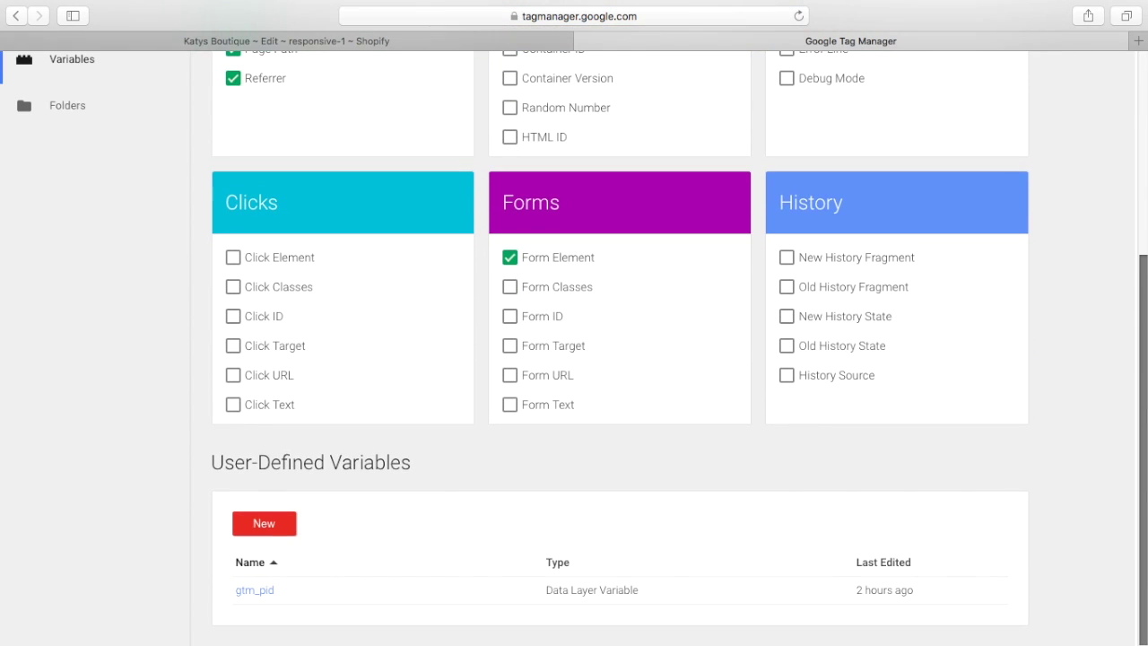
click(275, 535)
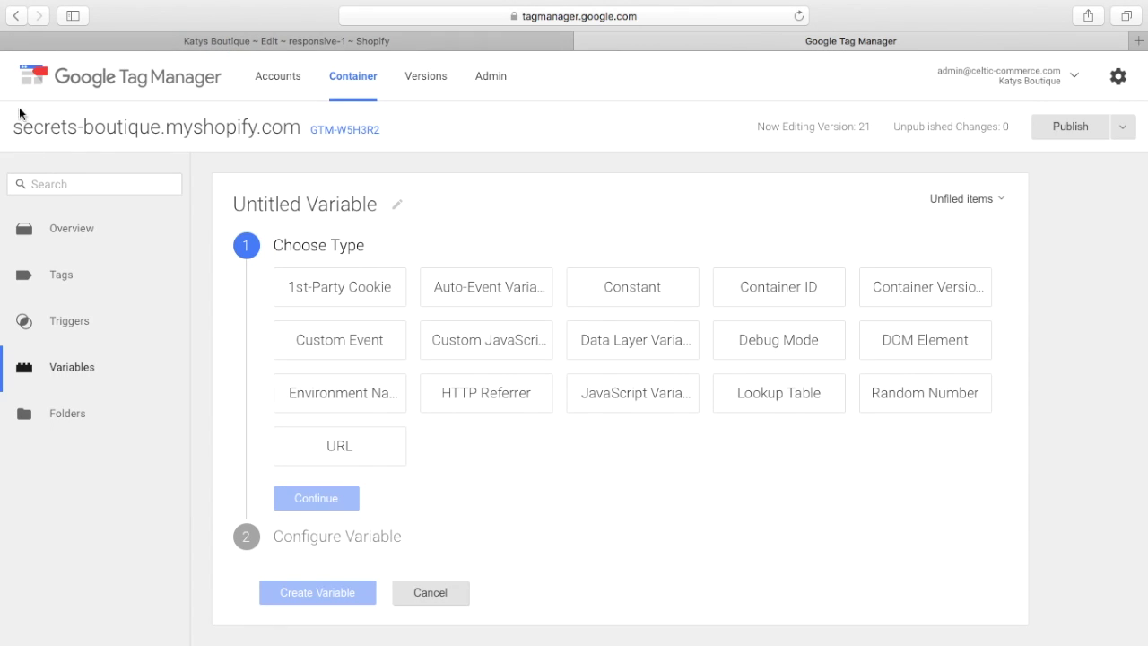
click(17, 18)
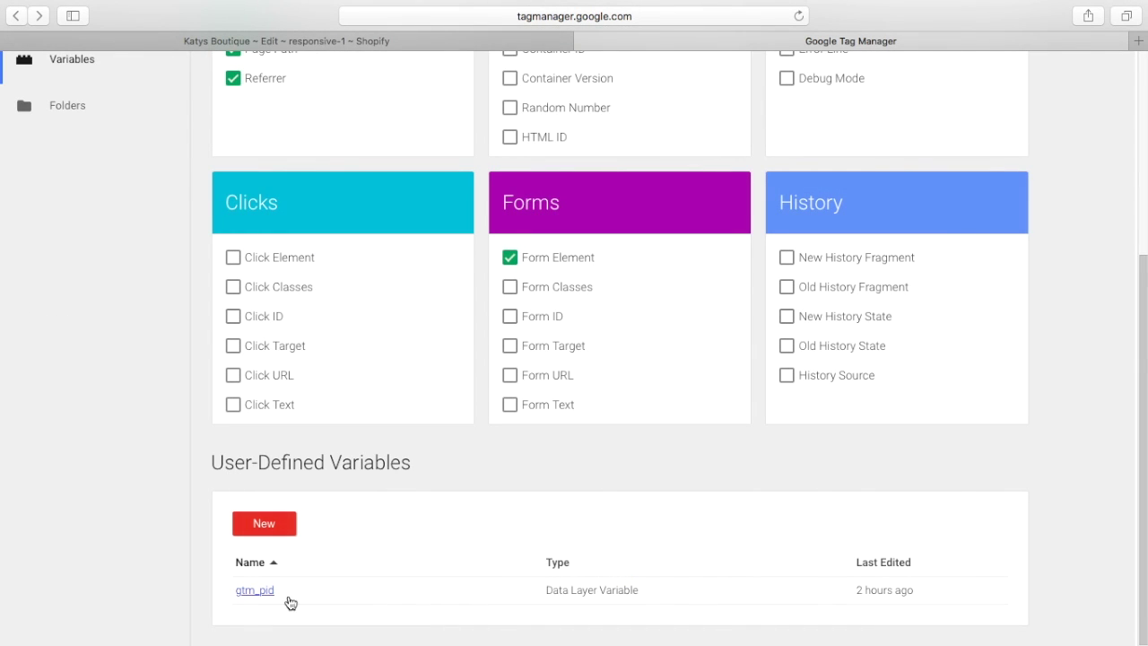
- Review the gtm_pid variable, then reopen the FB Product tag firing on Product Page
click(264, 596)
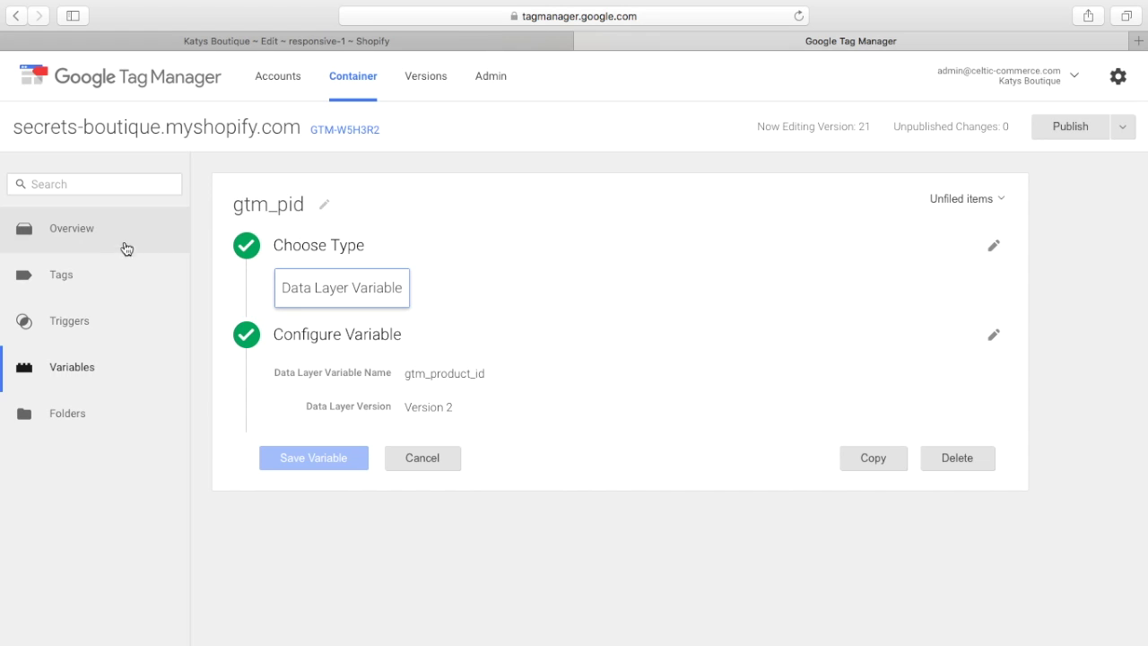
click(88, 268)
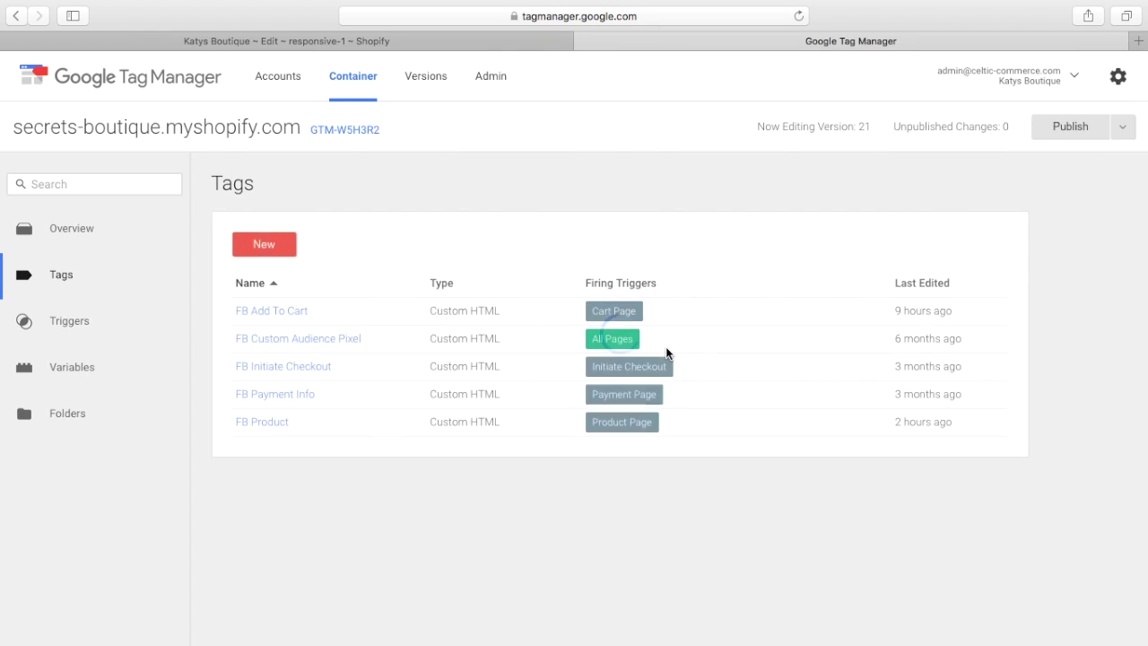
click(263, 424)
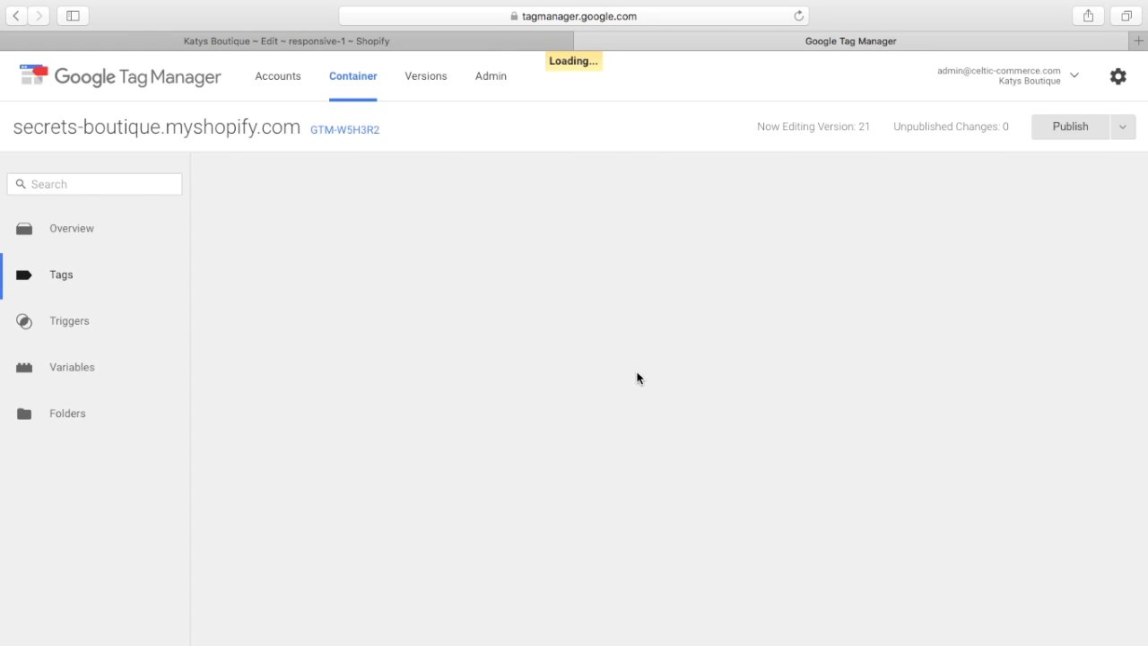